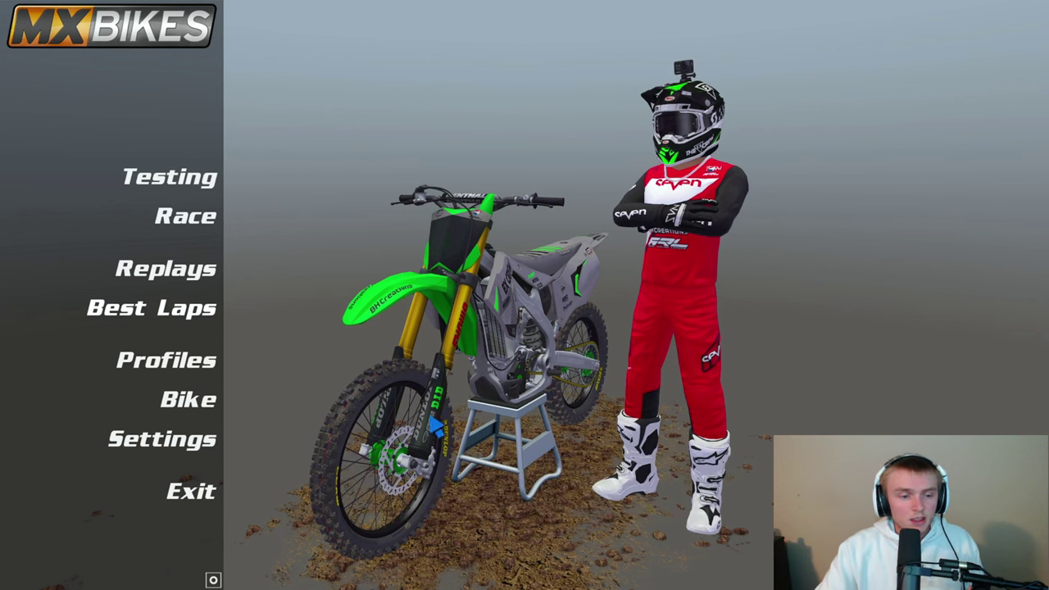
- Open the game settings and examine the advanced input values for lean, throttle, brake and rear brake
left_click(187, 448)
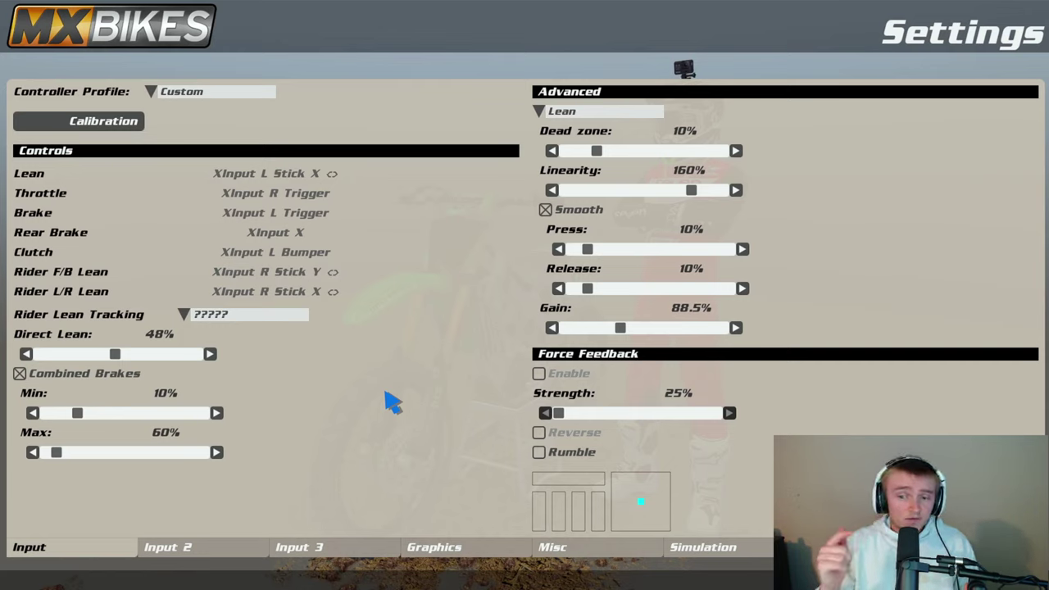
left_click(559, 112)
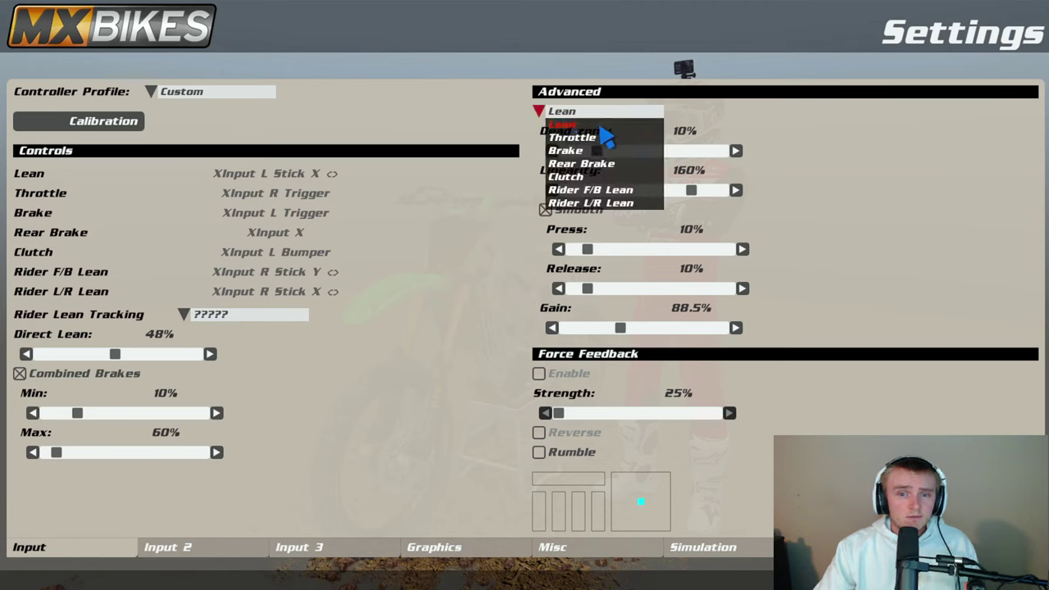
left_click(574, 134)
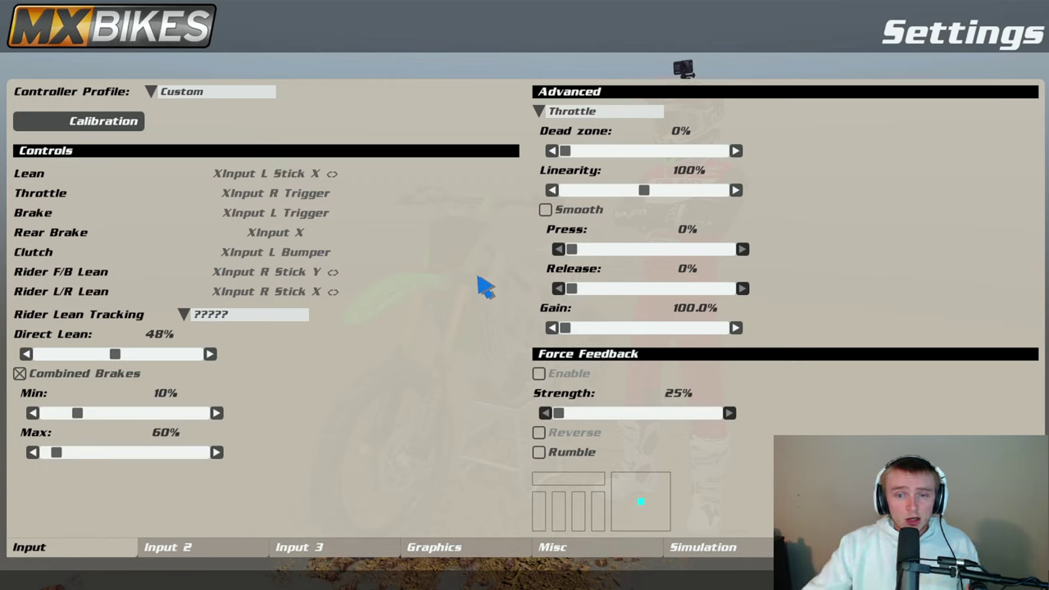
left_click(587, 111)
left_click(595, 145)
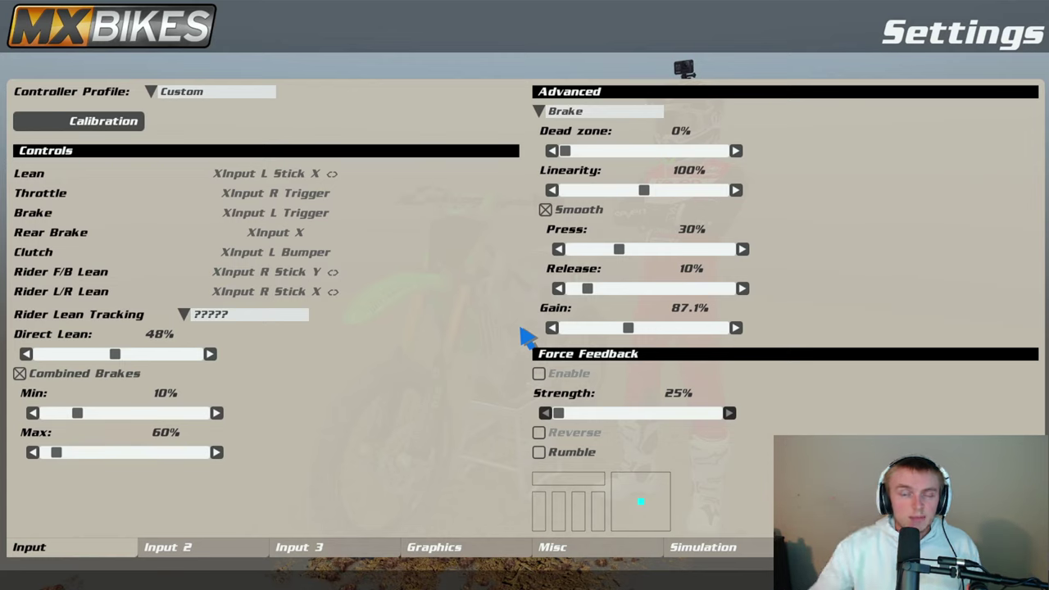
left_click(581, 115)
left_click(574, 164)
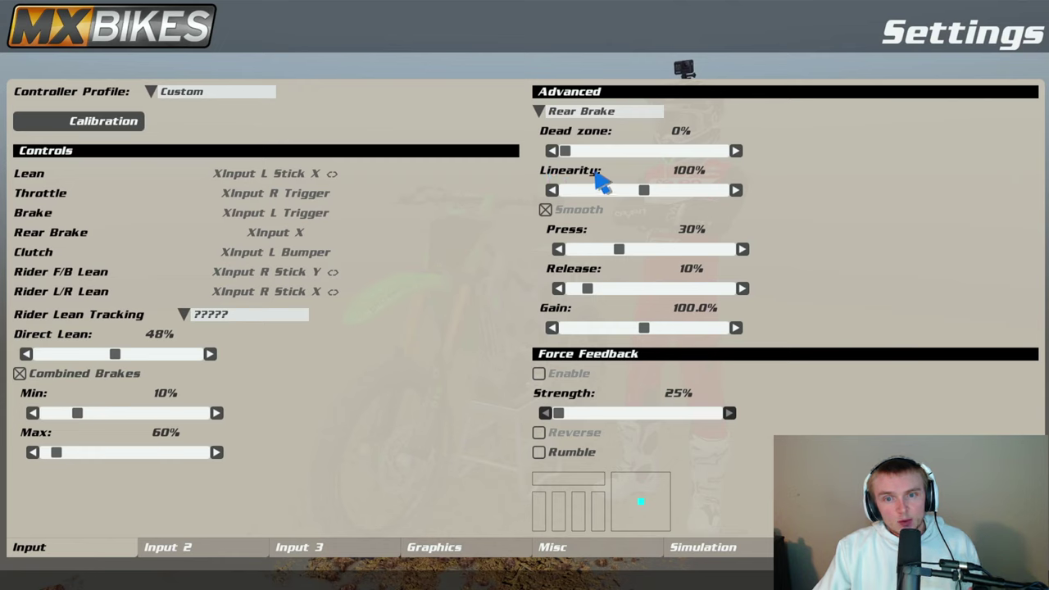
- Examine the advanced input values for clutch, Rider F/B Lean and Rider L/R Lean, including the clutch's press smoothing
left_click(566, 115)
left_click(570, 176)
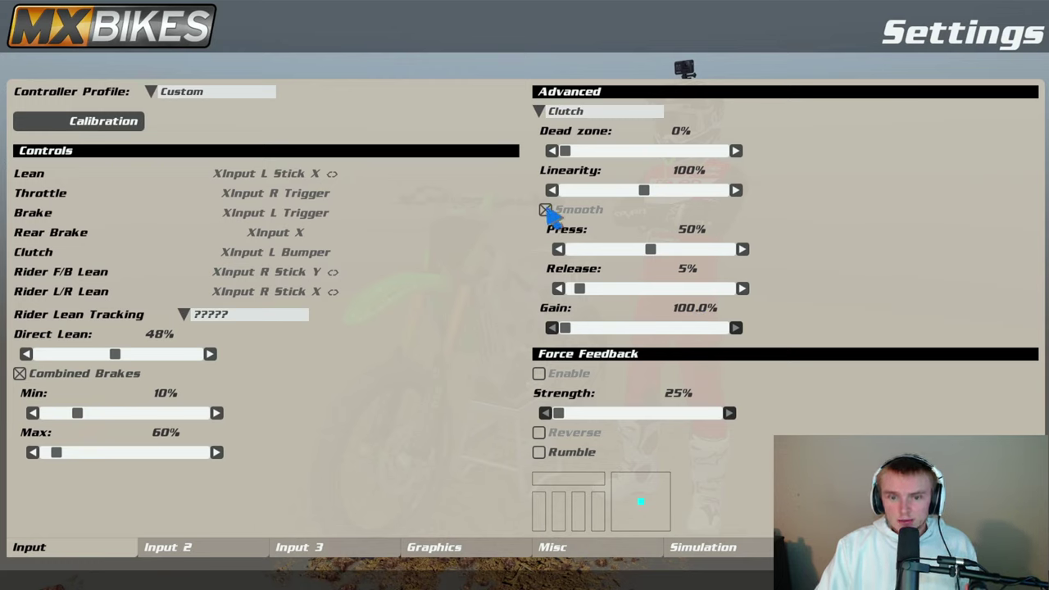
left_click(607, 250)
left_click_drag(607, 251, 652, 253)
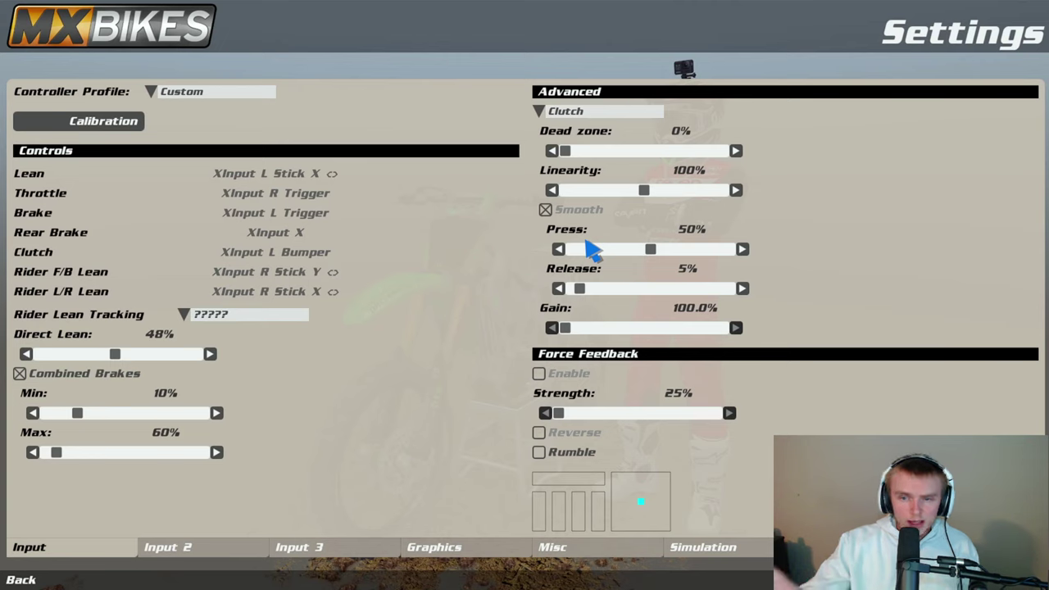
left_click(608, 114)
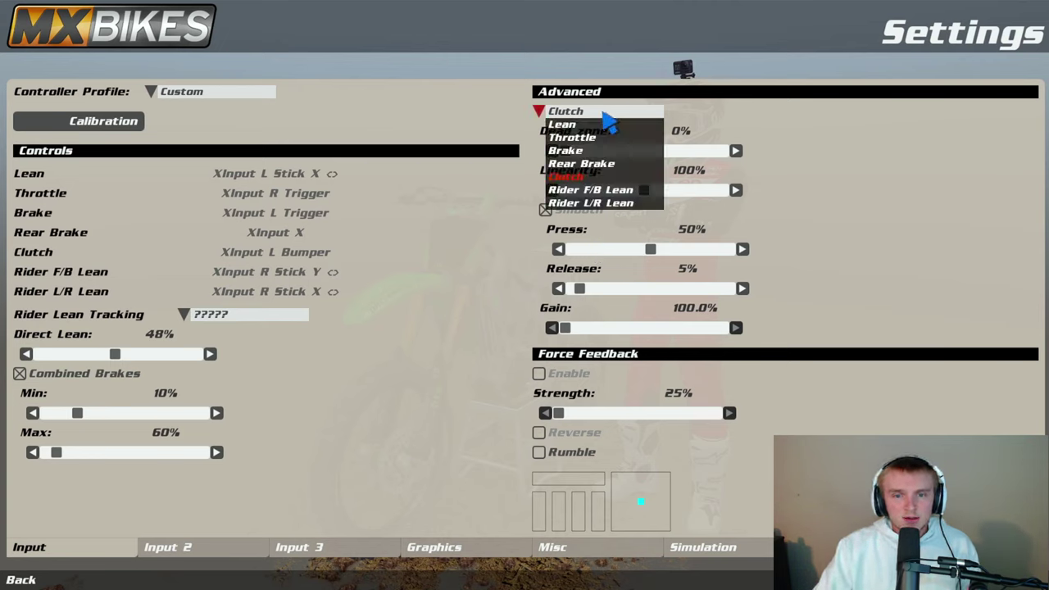
left_click(600, 190)
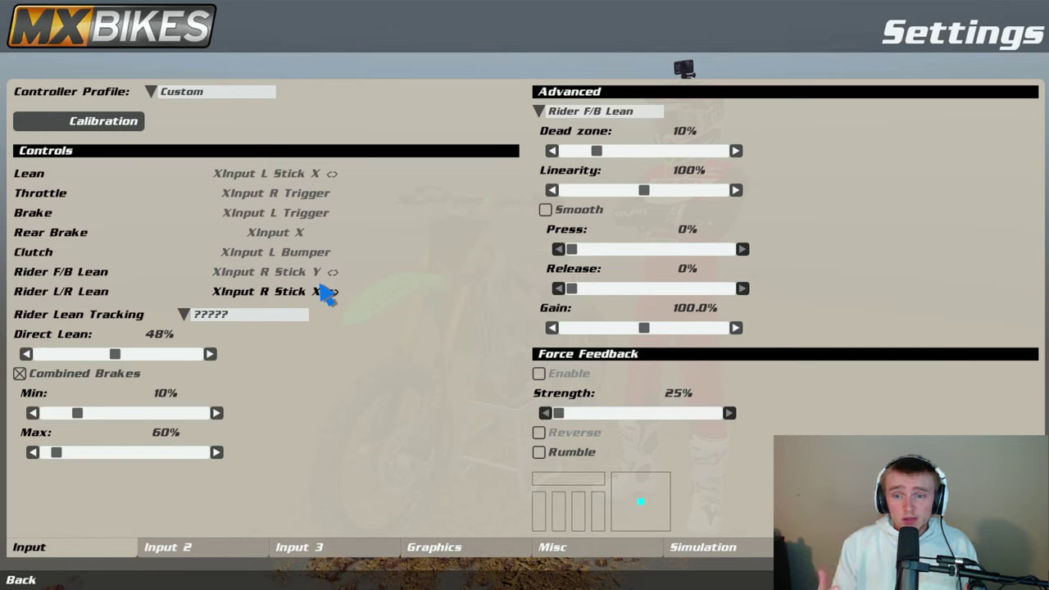
left_click(608, 111)
left_click(602, 208)
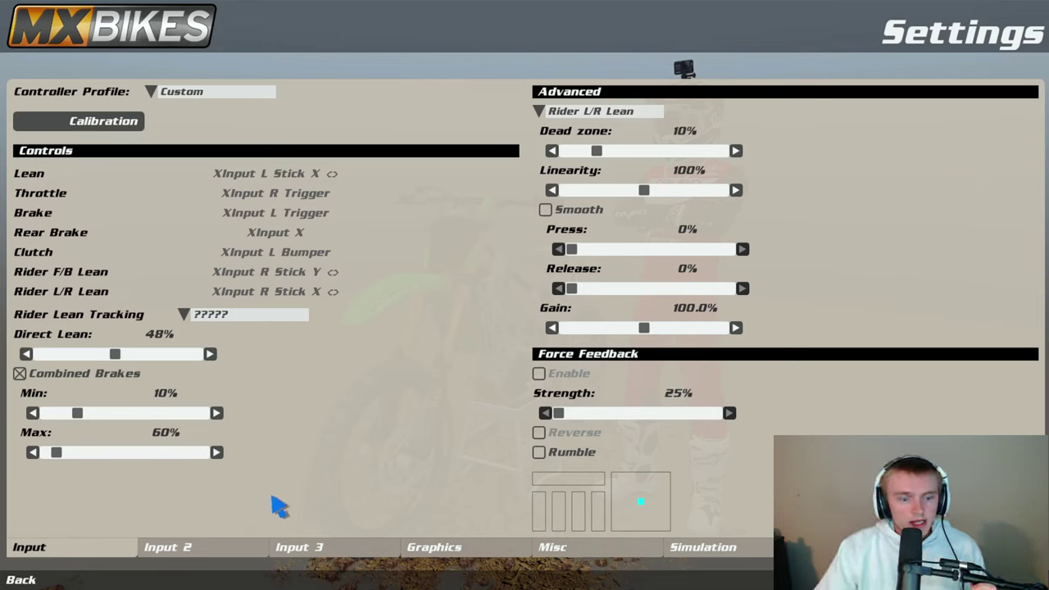
- Review the remaining control bindings and the graphics, miscellaneous and simulation settings, then leave the settings
left_click(230, 551)
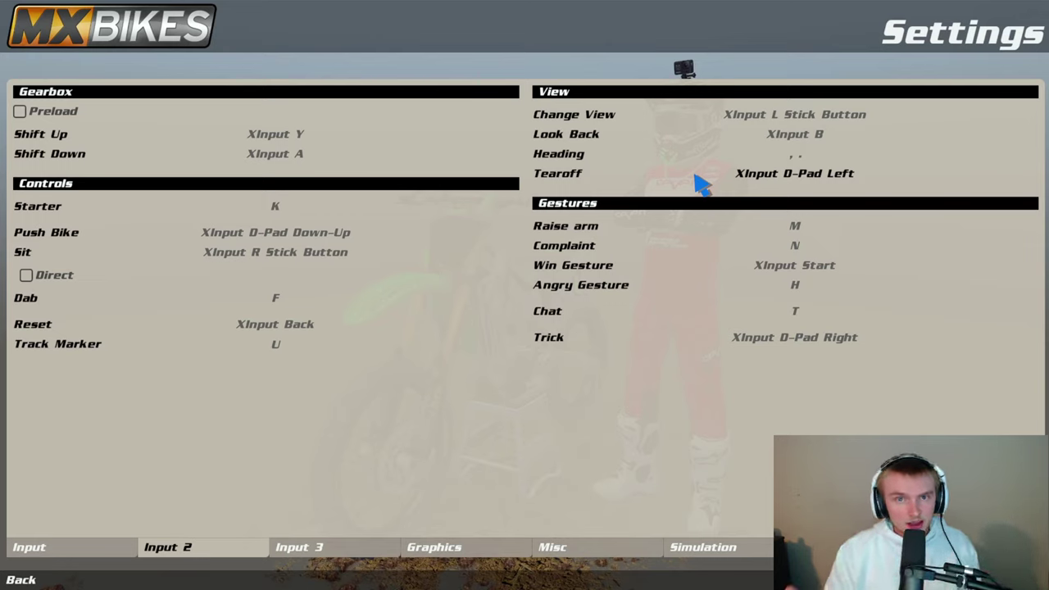
left_click(339, 544)
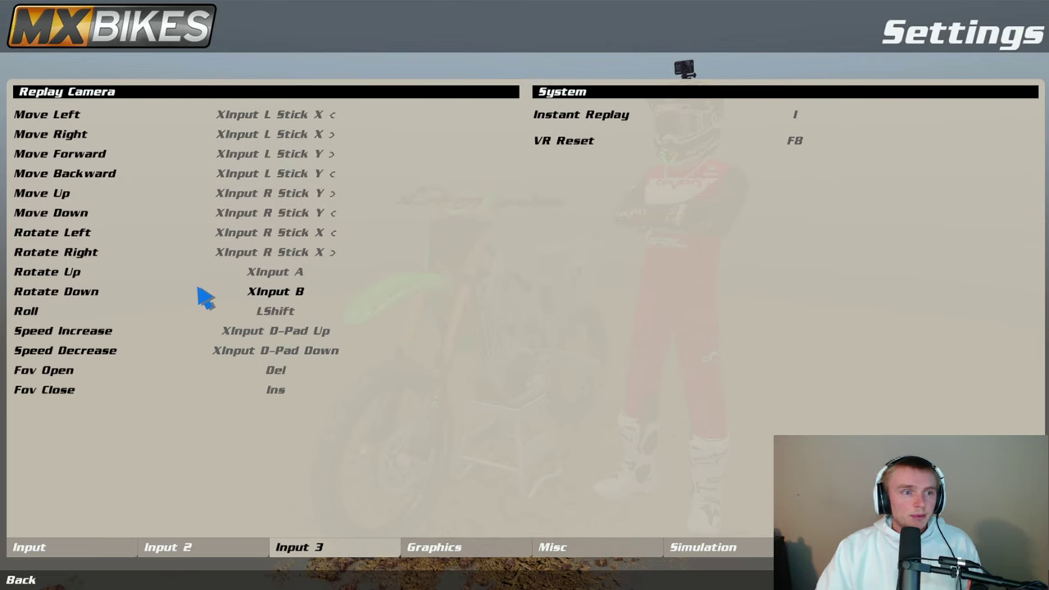
left_click(478, 553)
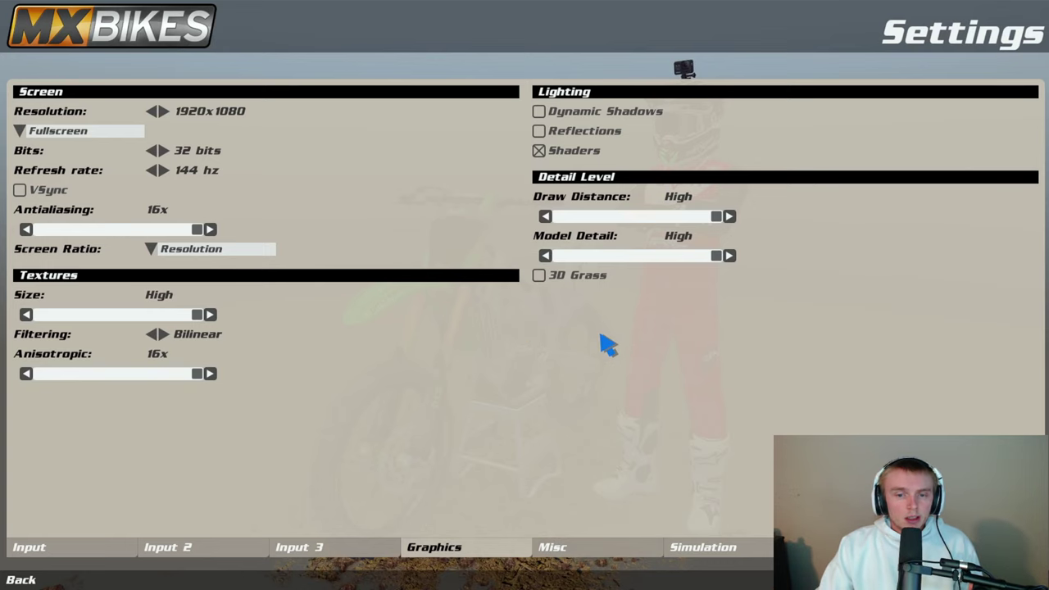
left_click(608, 549)
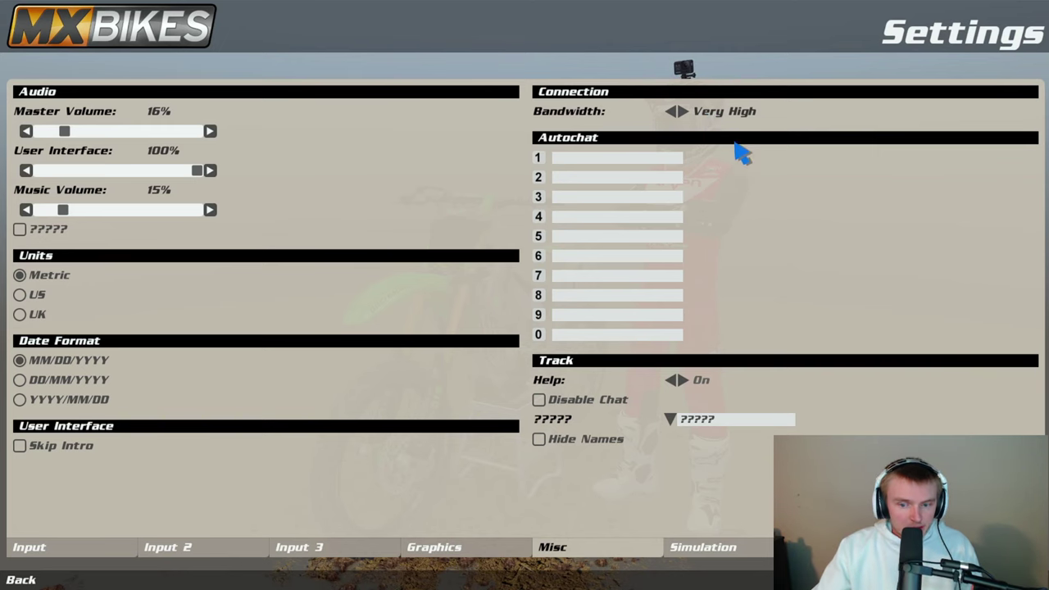
left_click(722, 549)
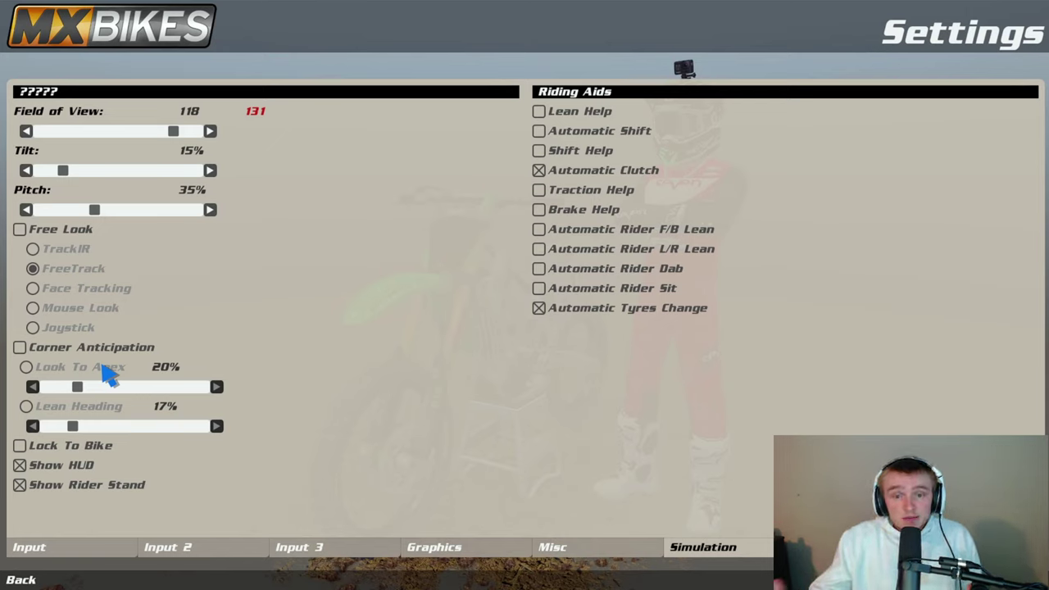
key("Escape")
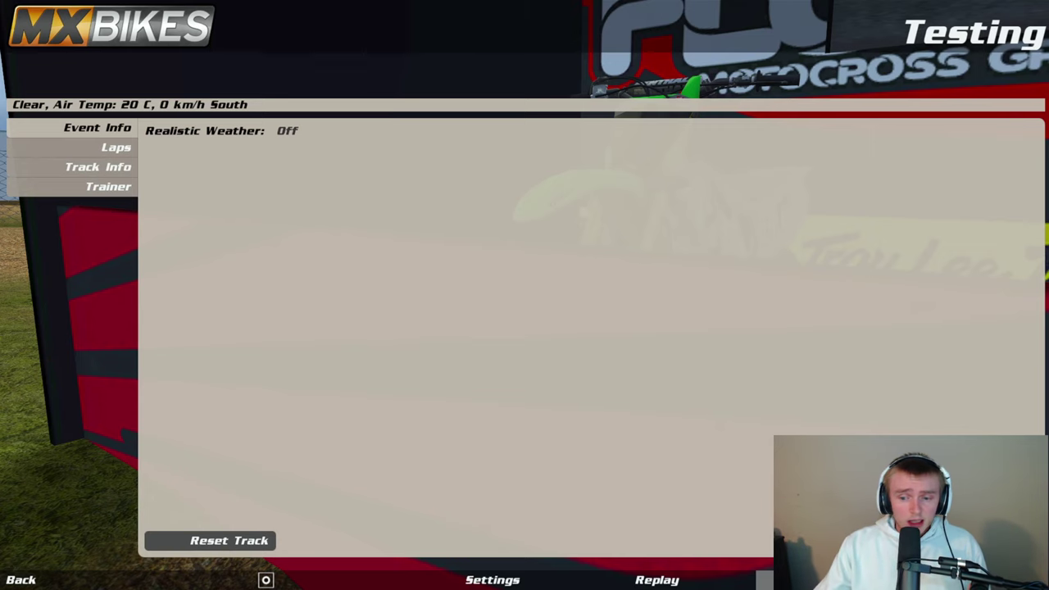
- Open the garage from the testing session and inspect the tyre choices and front brake leverage options
left_click(807, 579)
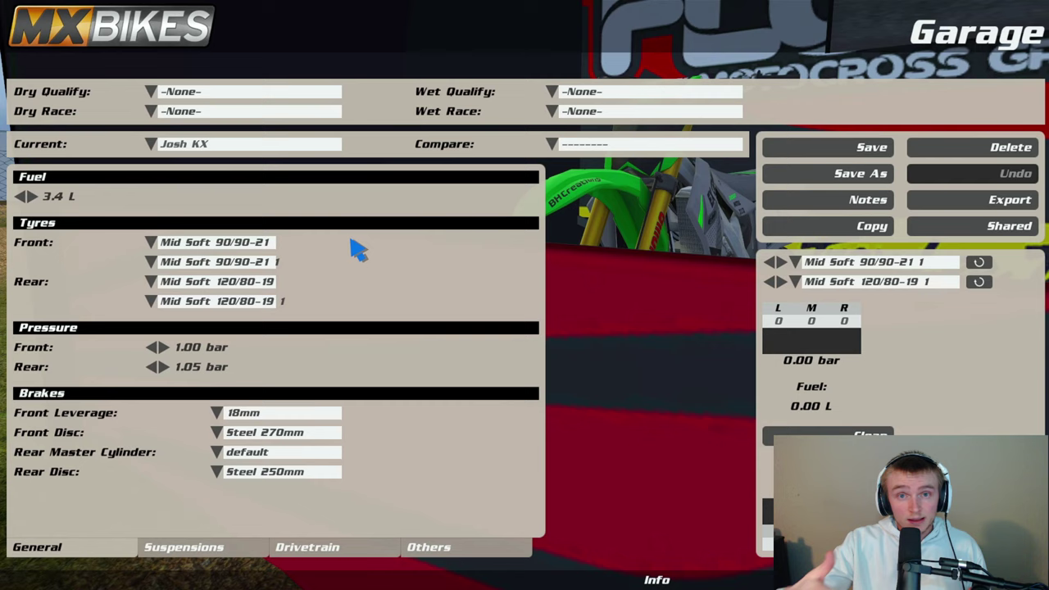
left_click(260, 243)
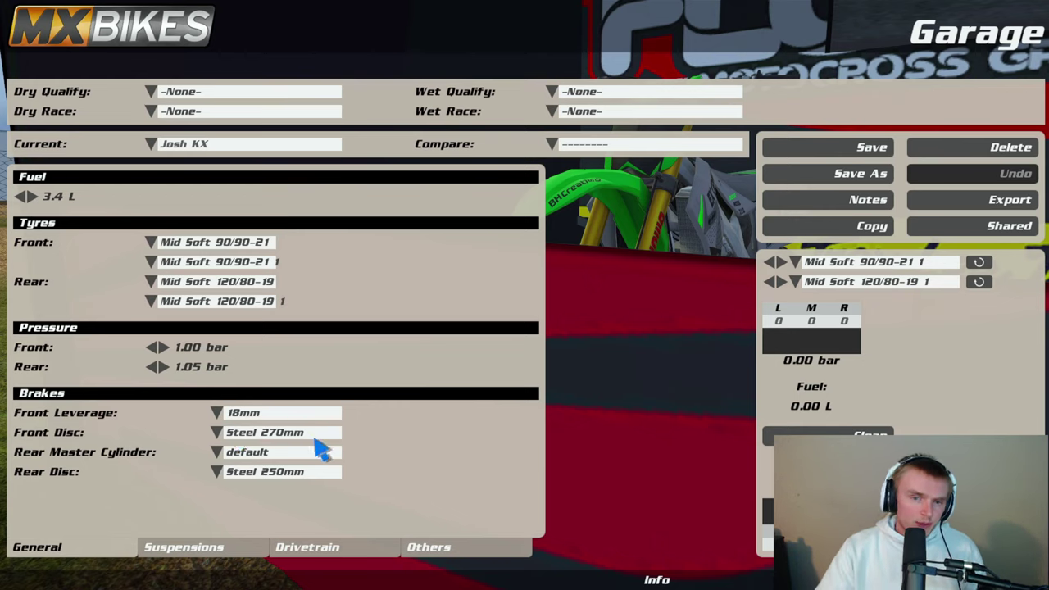
left_click(257, 418)
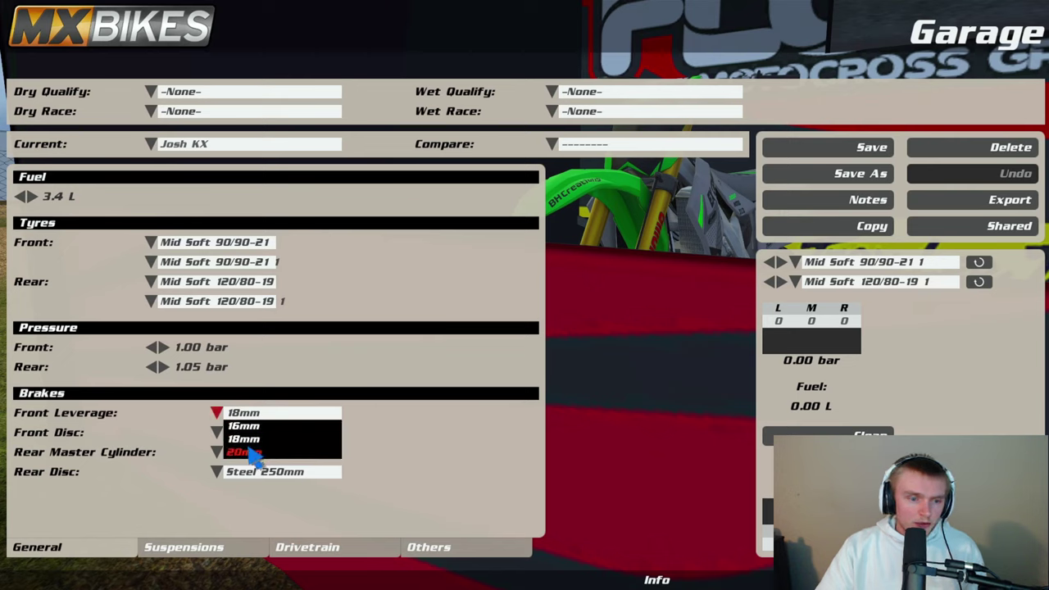
left_click(472, 445)
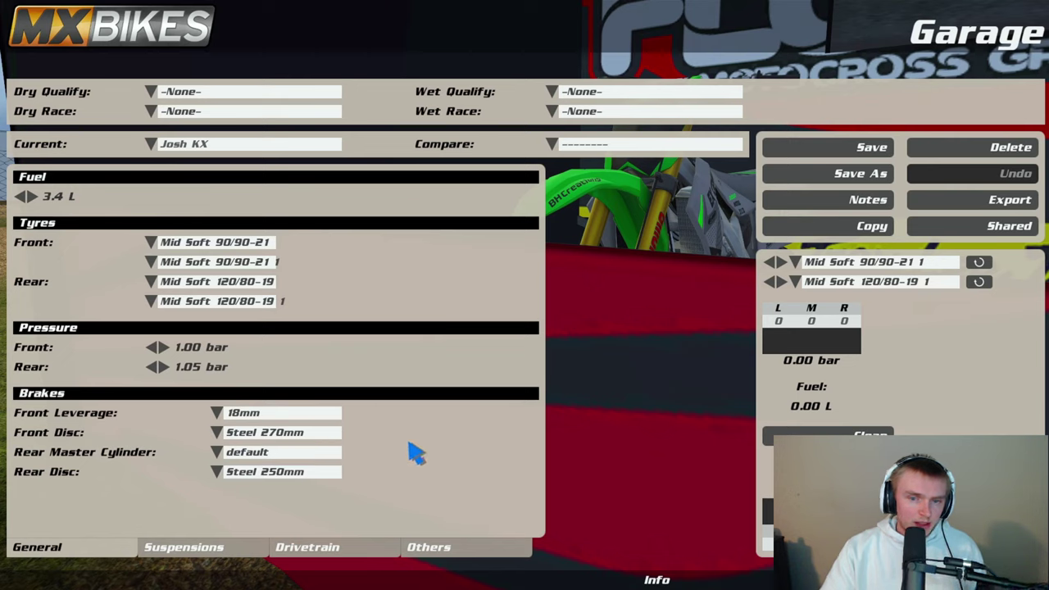
- Show the bike's suspension setup and compare it with the -Default- setup
left_click(221, 546)
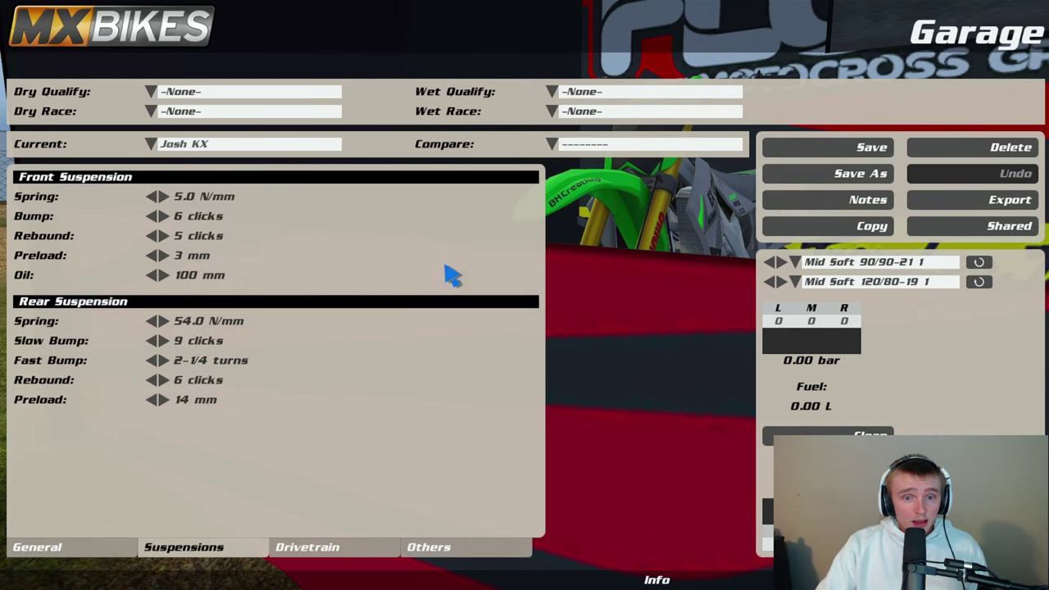
left_click(594, 146)
left_click(587, 170)
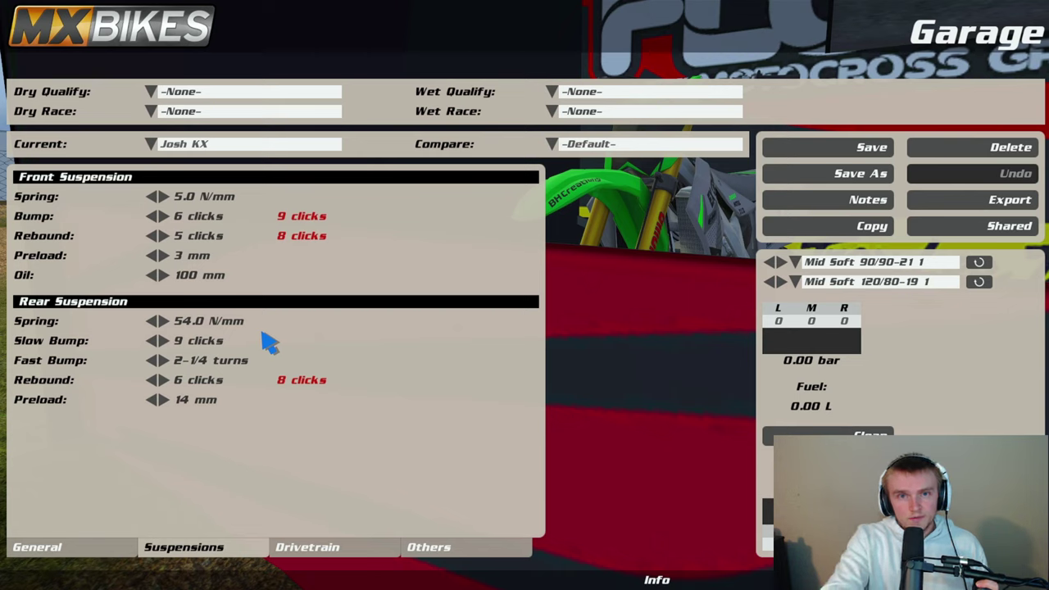
- Check the drivetrain, geometry, engine mapping and general setup values against the default setup
left_click(325, 556)
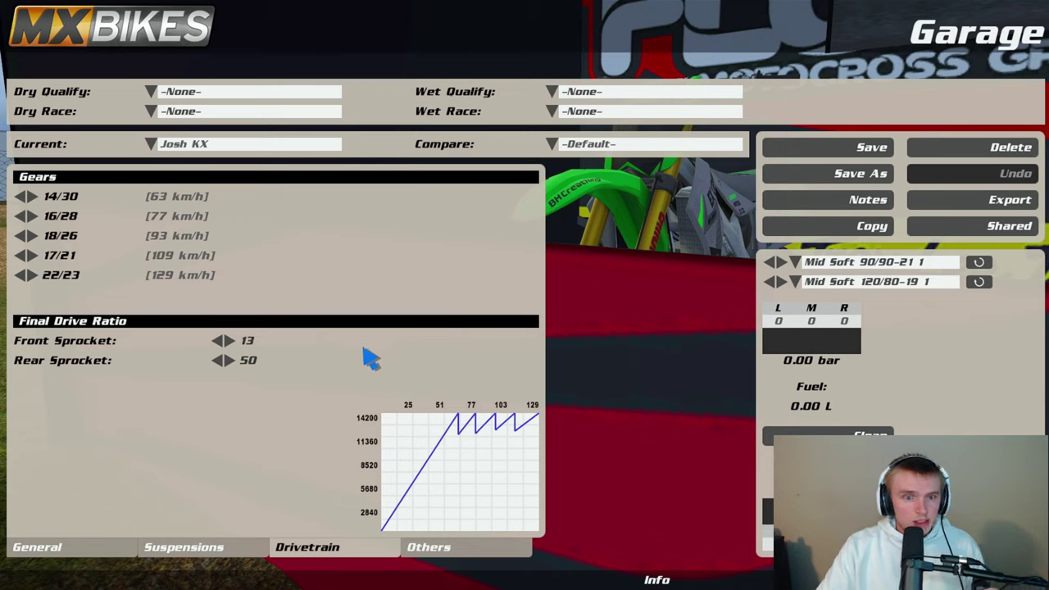
left_click(467, 557)
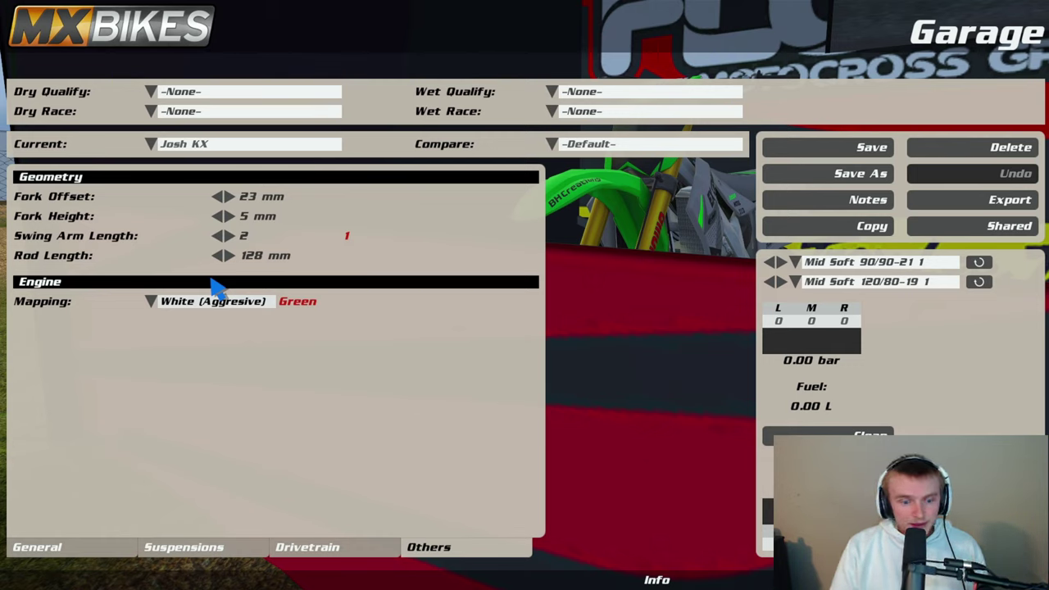
left_click(72, 547)
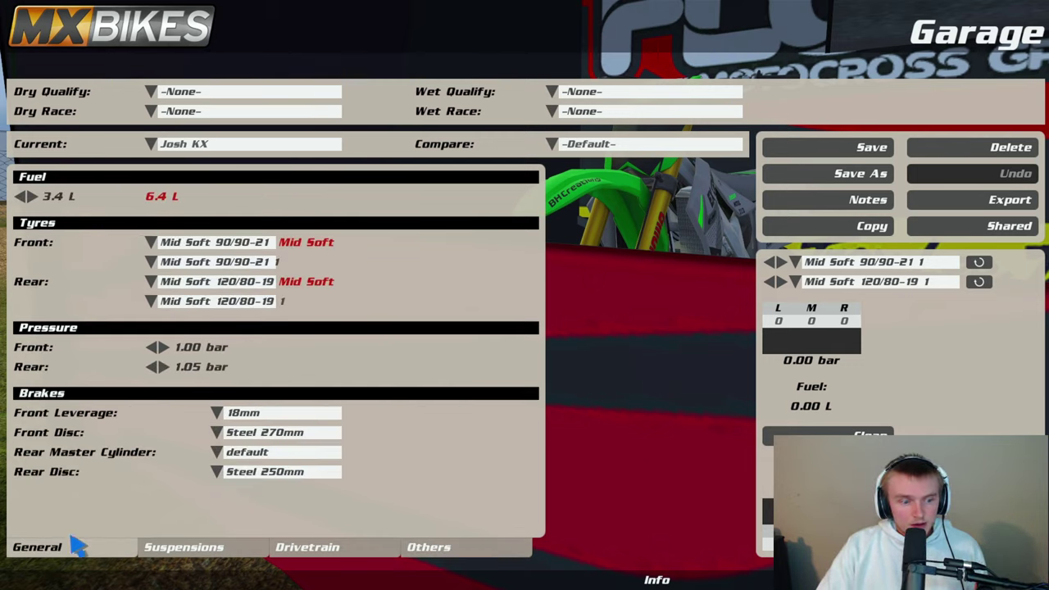